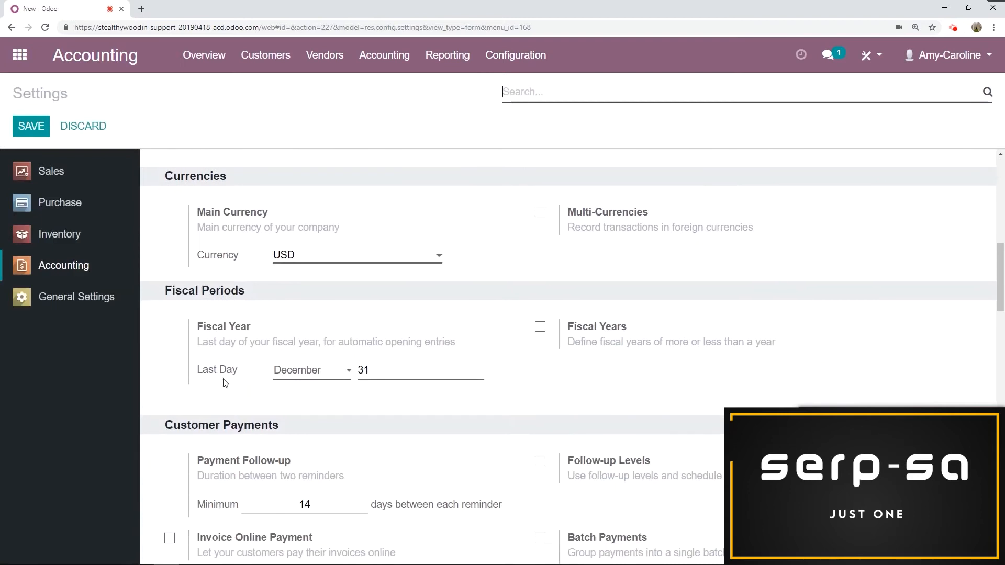
Check the month options for the fiscal year's last day, enable Fiscal Years, and discard the settings changes.
scroll(496, 345, down, 1)
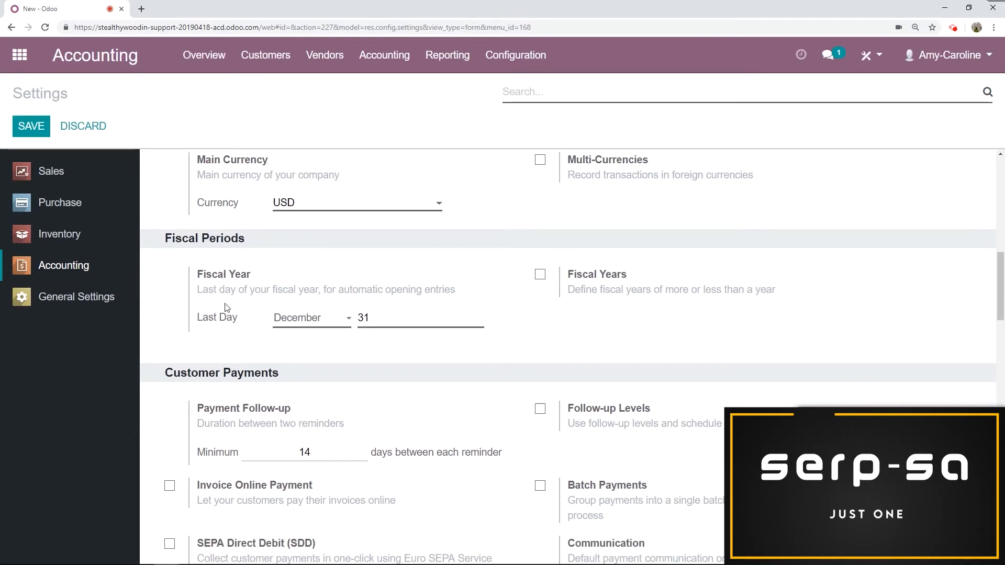
click(273, 319)
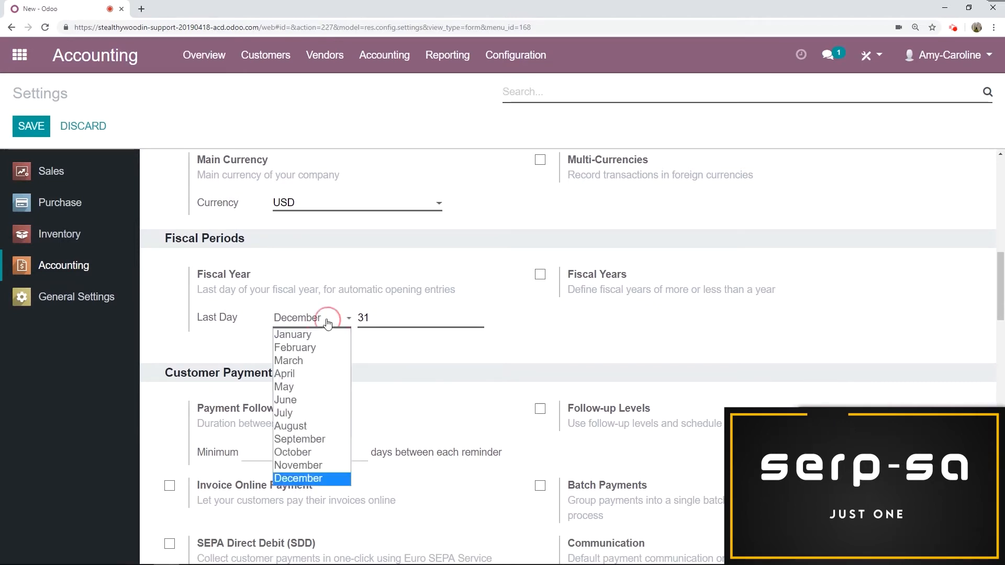
click(362, 273)
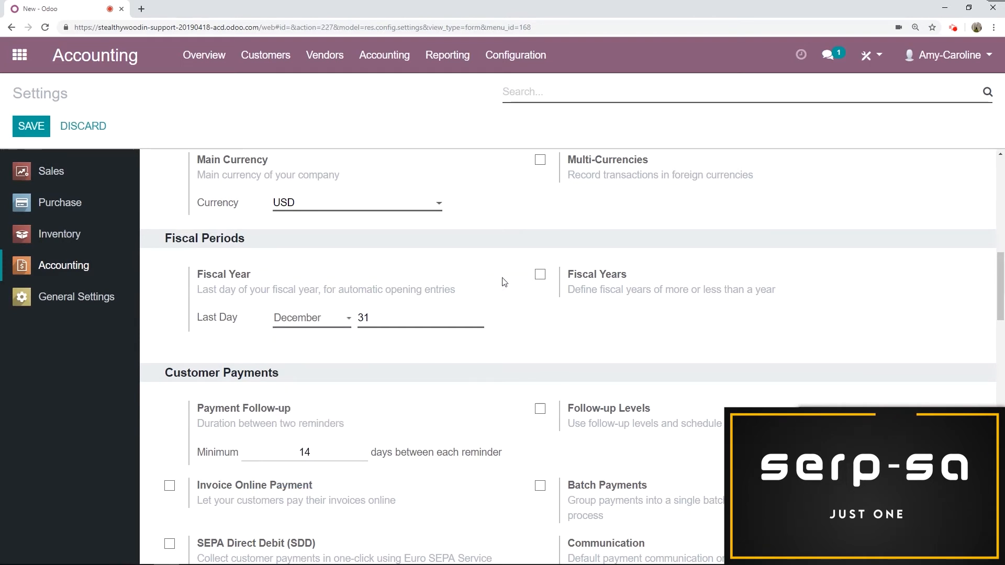
click(540, 275)
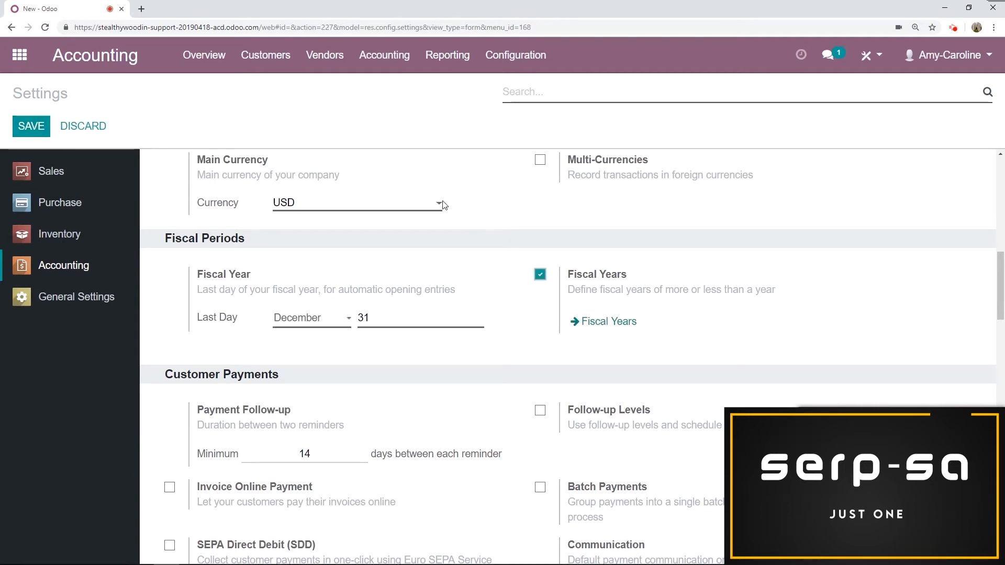
click(99, 127)
Open the existing user's record from the user list in the Settings app.
click(19, 54)
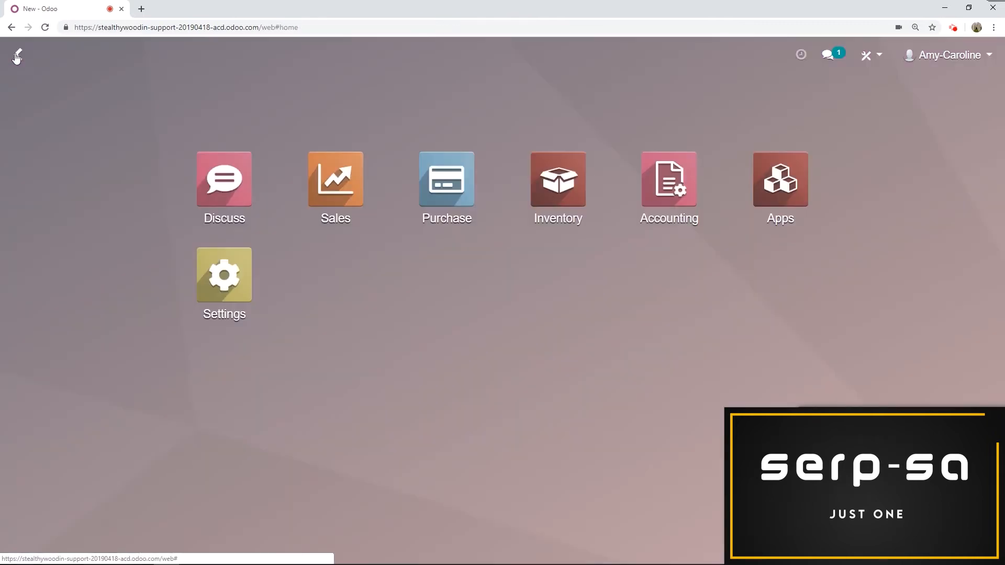
click(211, 285)
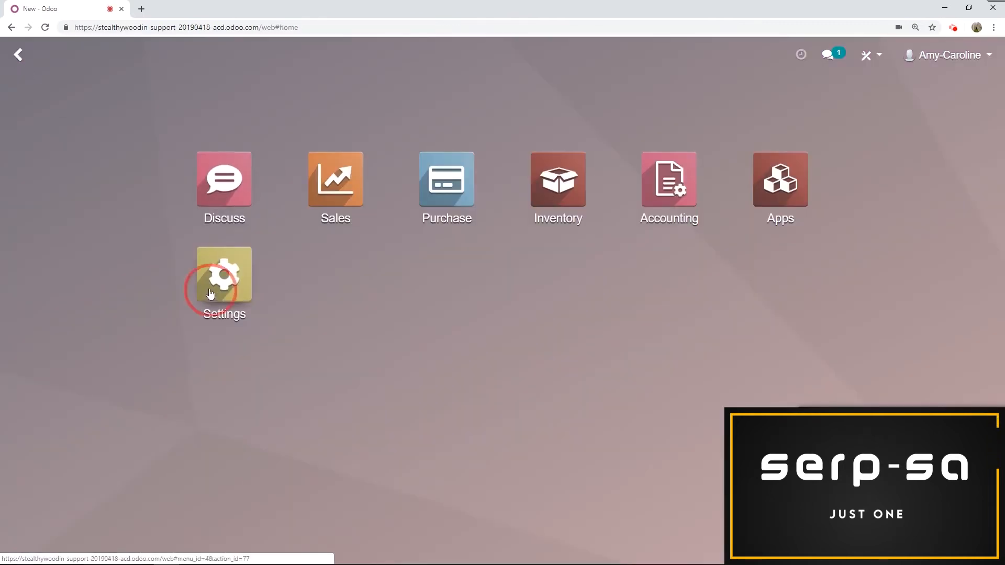
click(270, 54)
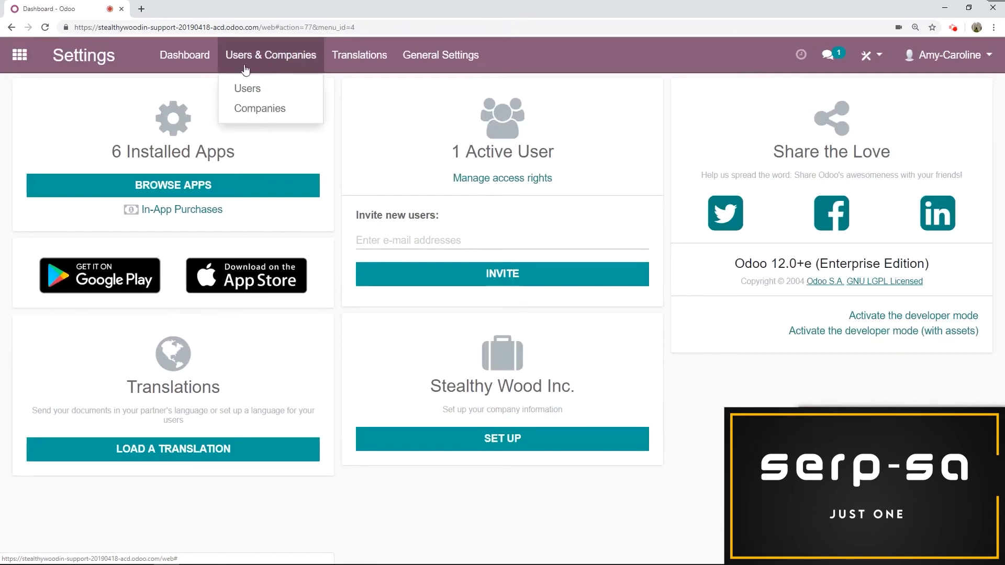
click(246, 89)
click(150, 189)
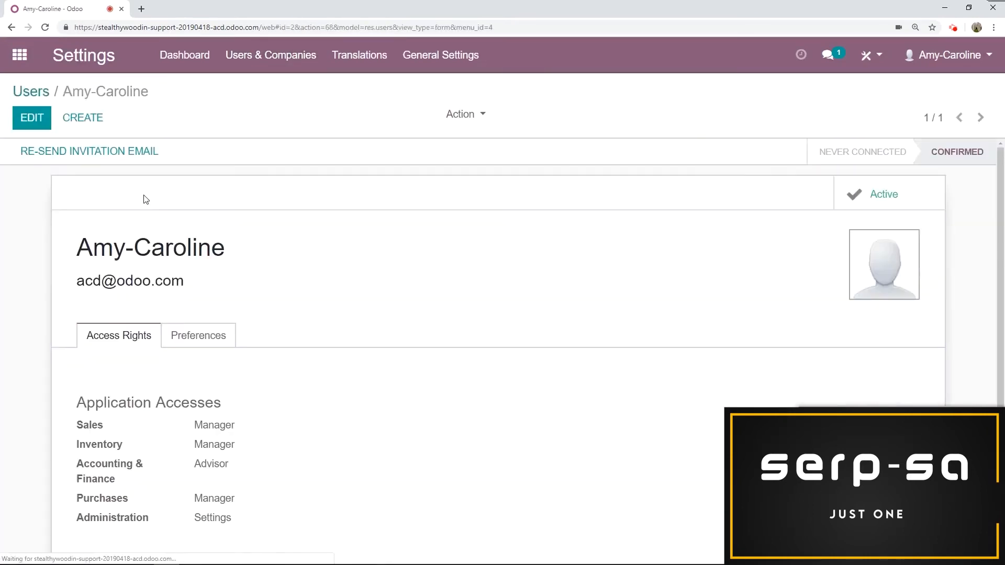
Set the user's Accounting & Finance access right to Advisor and save the record.
click(36, 114)
scroll(256, 303, down, 3)
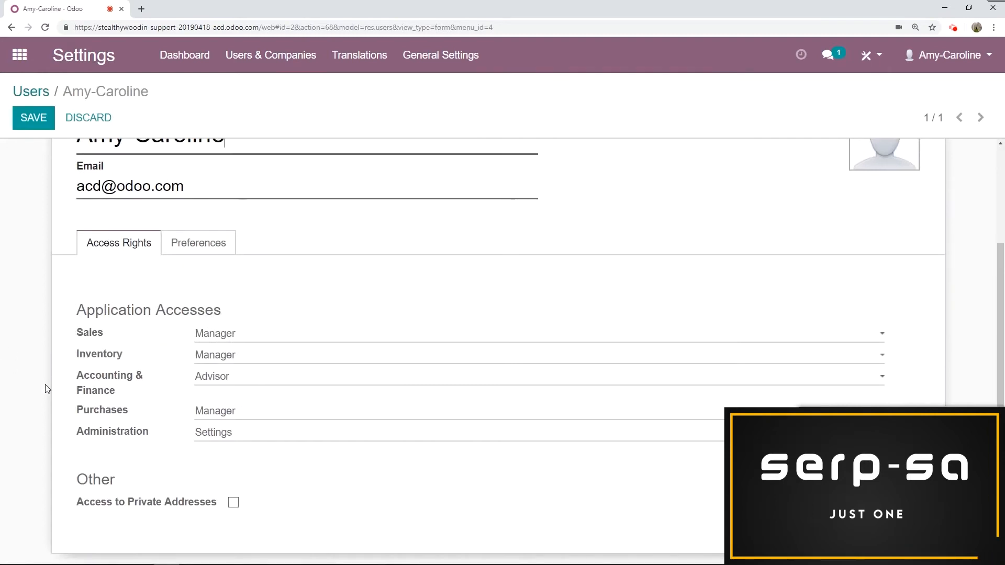
click(272, 378)
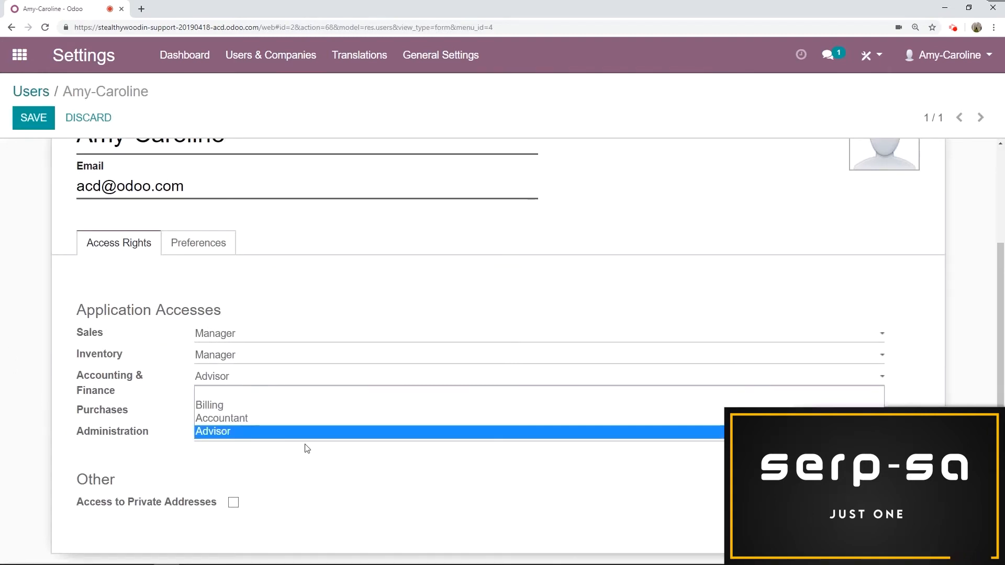
click(255, 438)
click(32, 118)
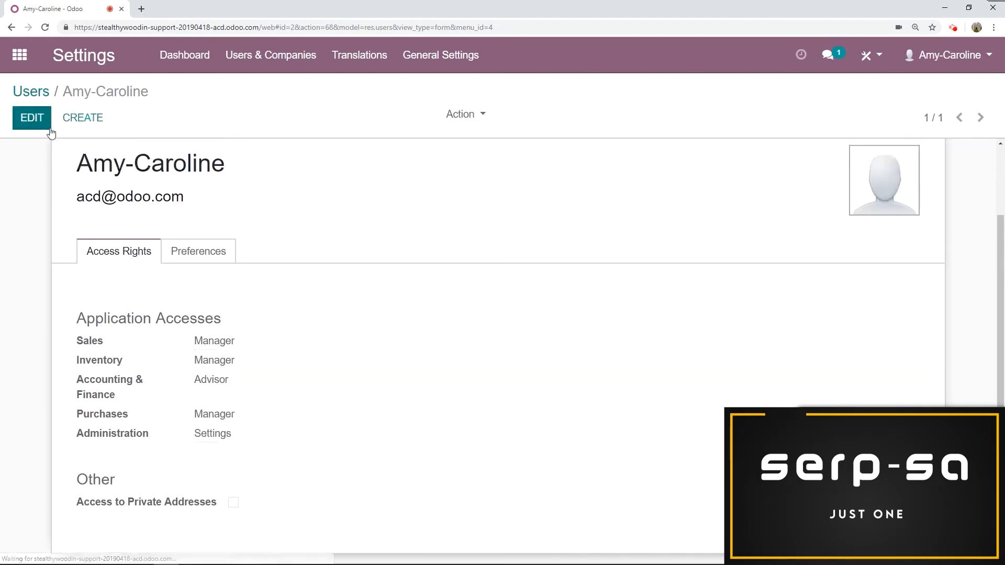
Open the fiscal period lock dates in the Accounting app.
click(20, 54)
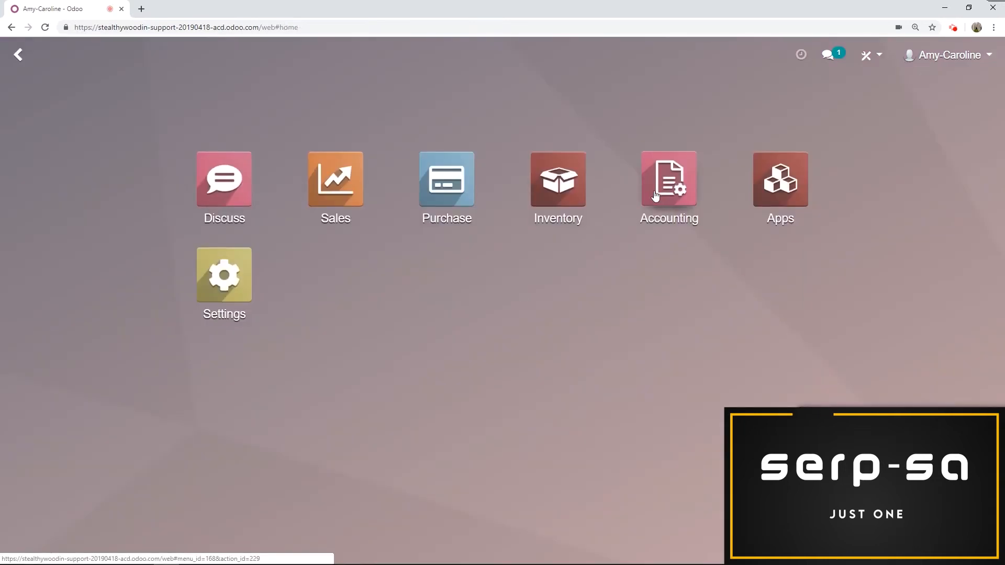
click(656, 189)
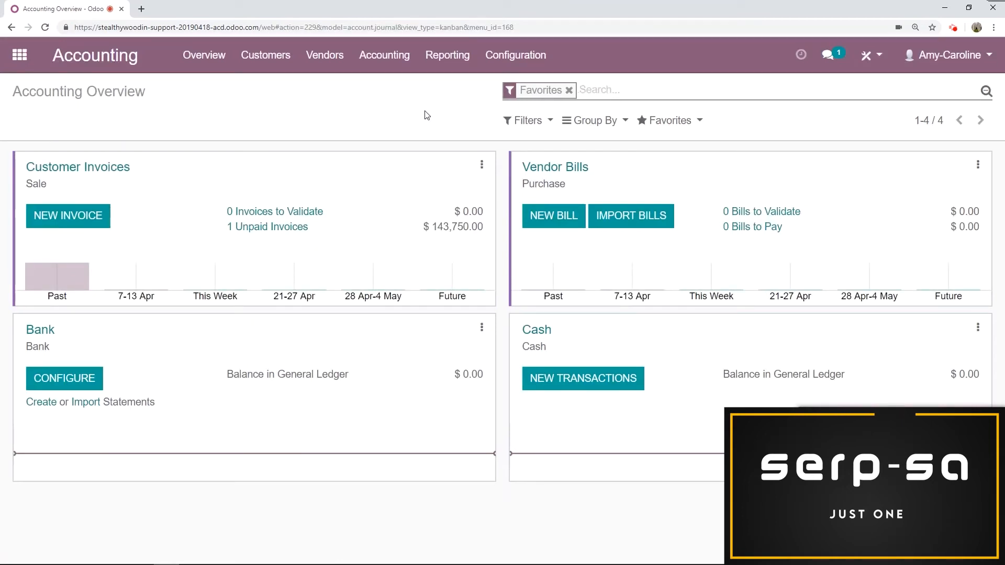
click(386, 56)
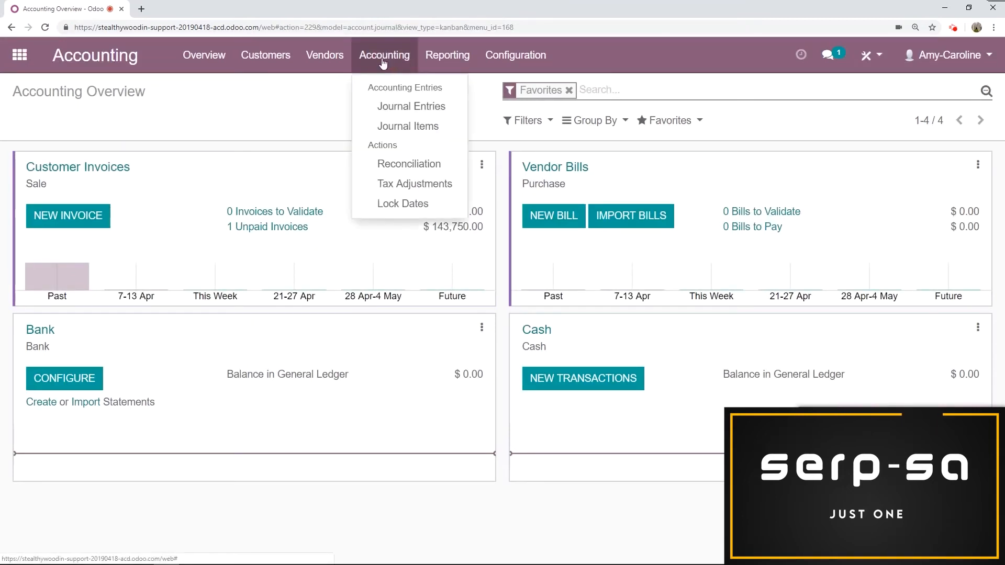
click(400, 214)
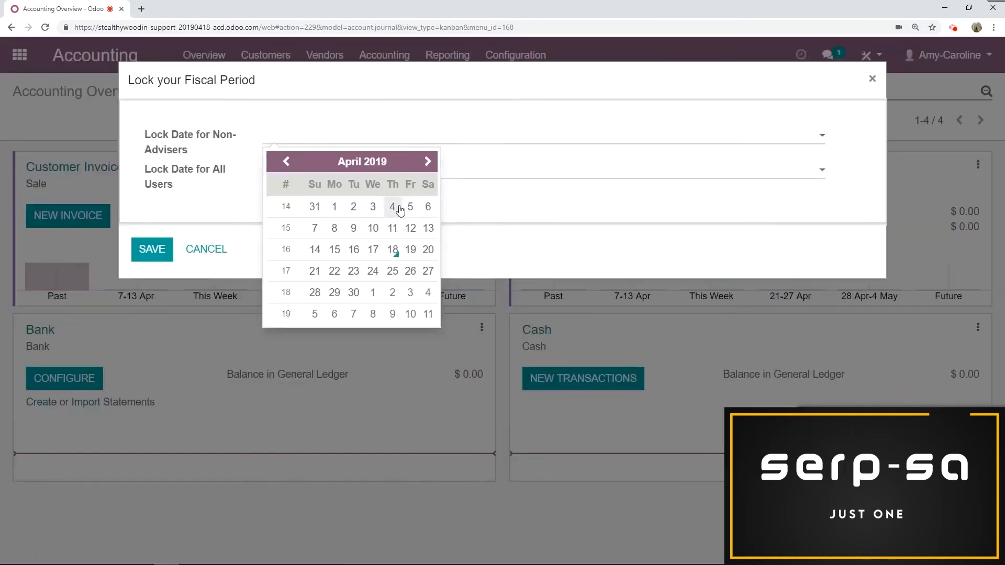
Set the lock date for non-advisers to 12/31/2018 and save the fiscal period lock.
click(284, 161)
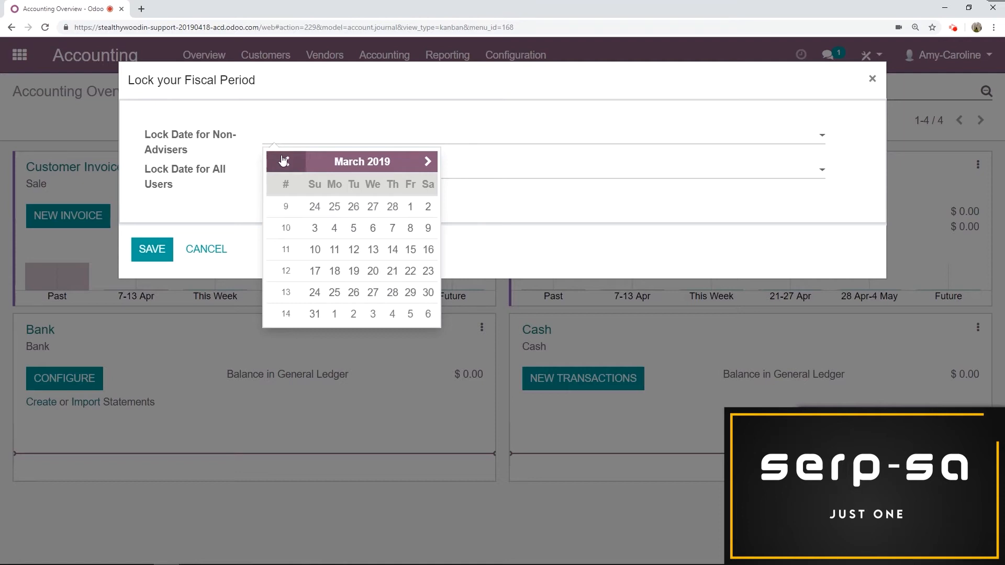
click(284, 161)
click(284, 161)
click(283, 161)
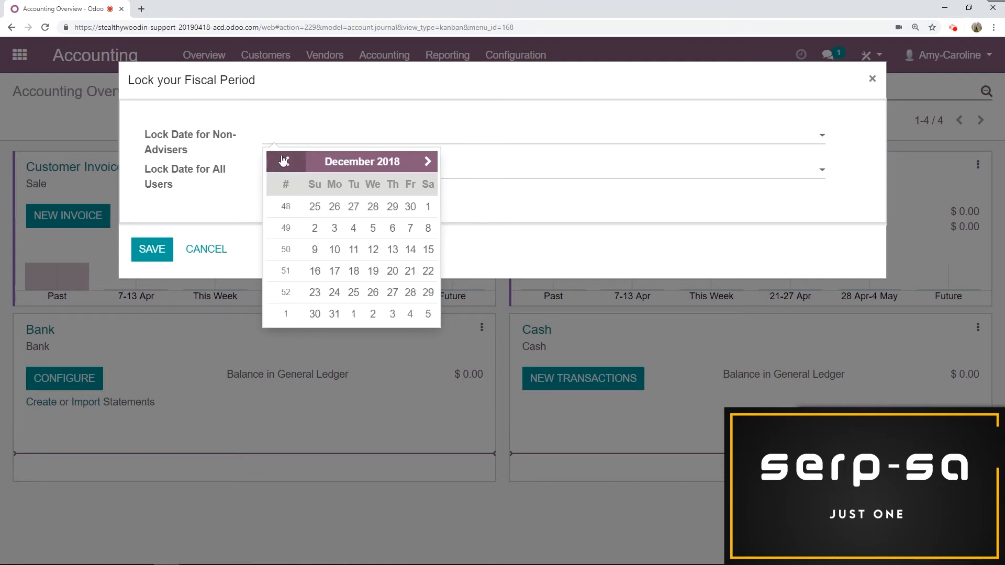
click(334, 313)
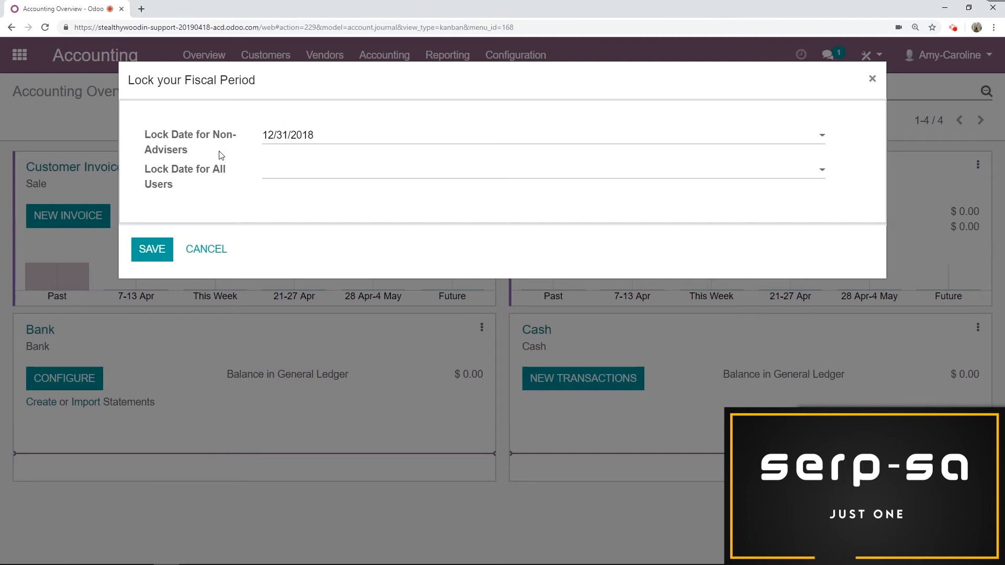
click(158, 248)
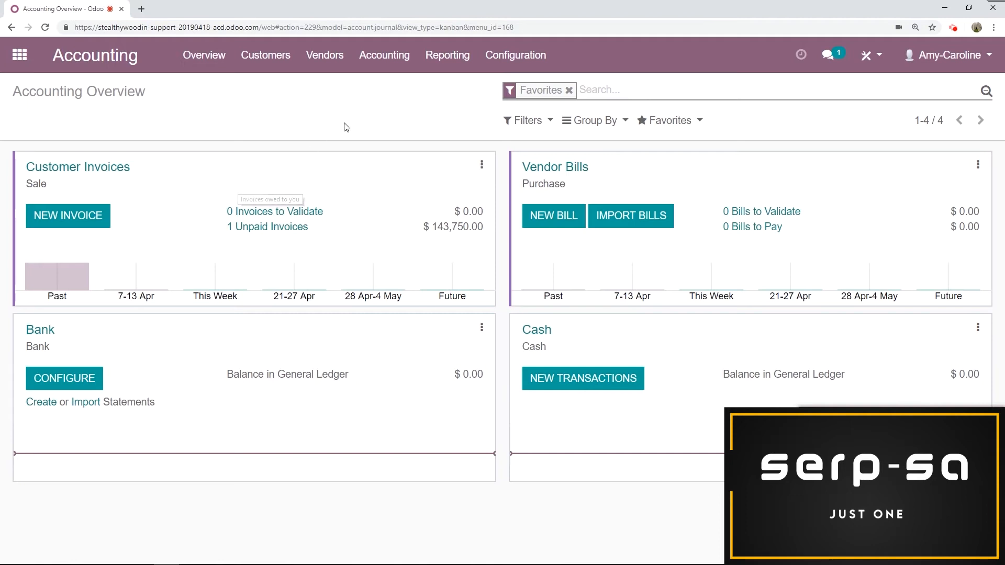
Open the Balance Sheet as of the End of Last Financial Year and examine its equity section for the unallocated earnings.
click(447, 56)
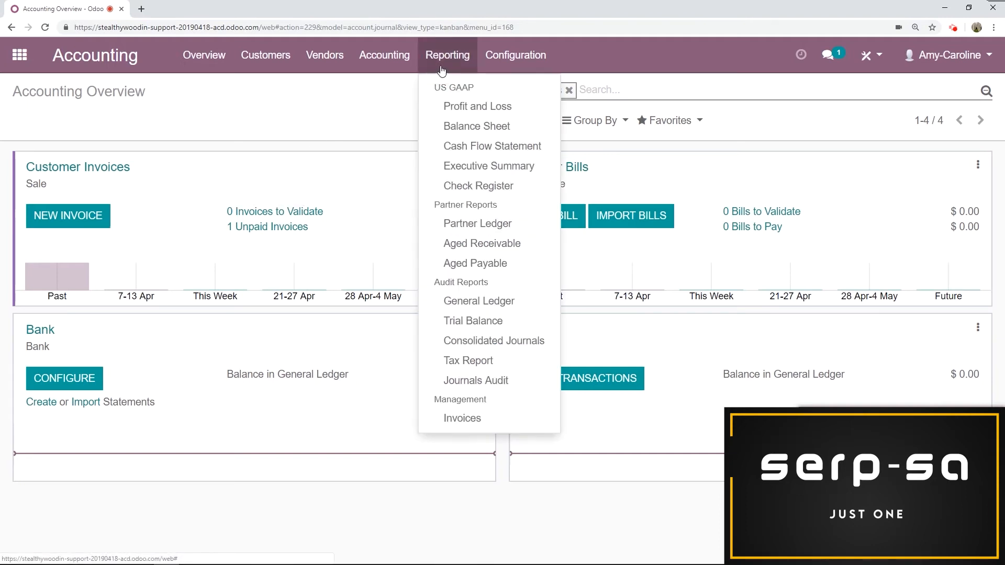
click(447, 127)
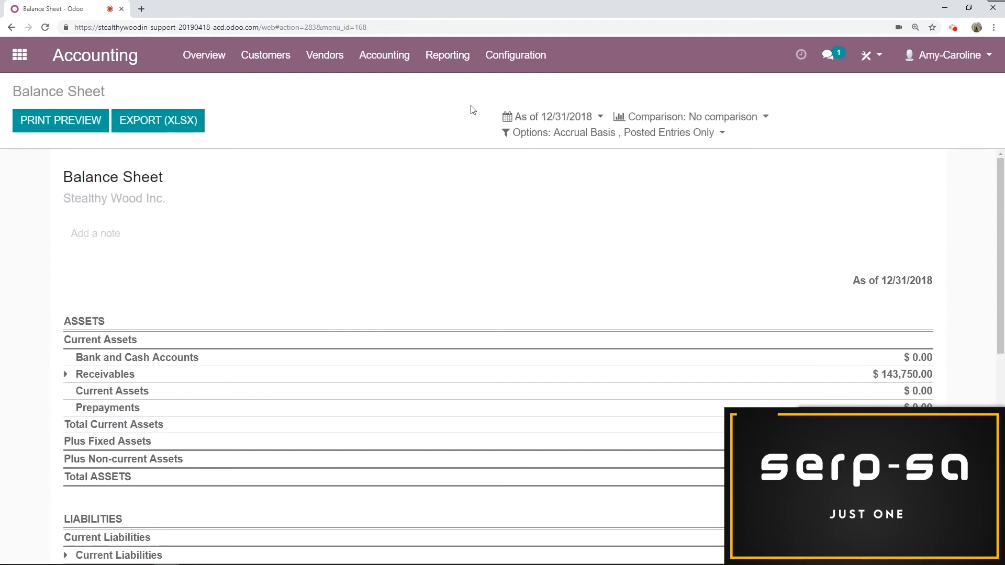
click(540, 118)
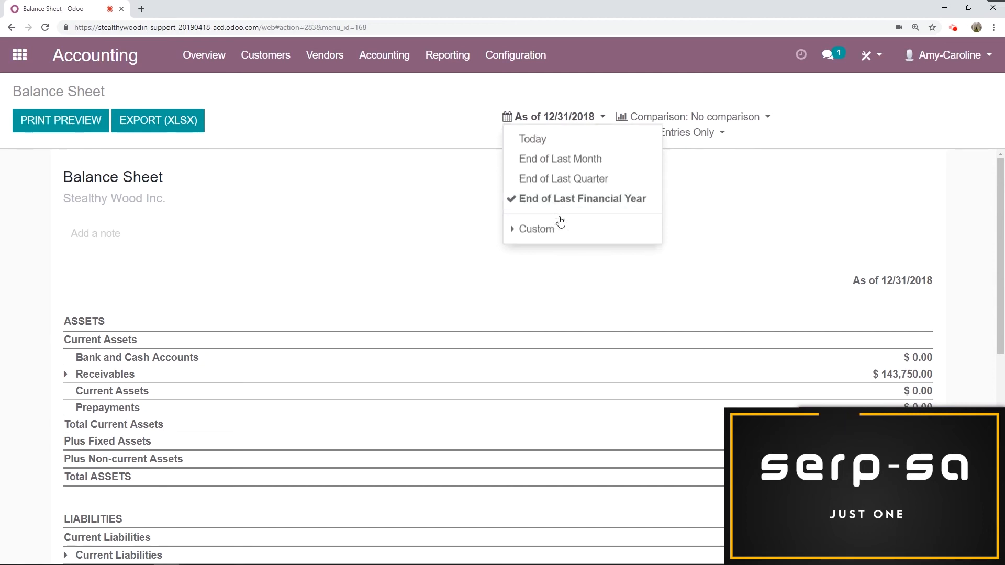
click(538, 139)
click(549, 118)
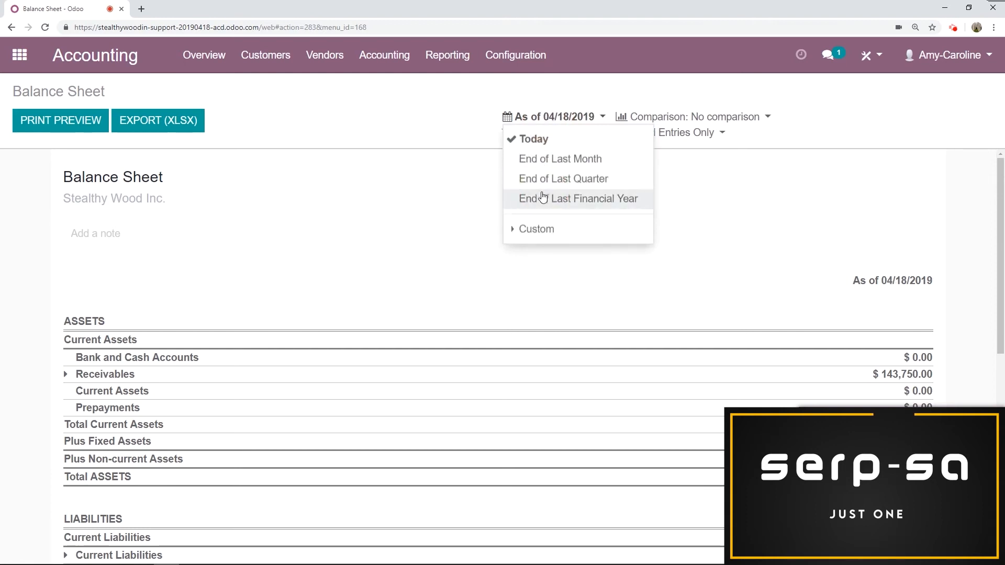
click(543, 199)
scroll(523, 216, down, 8)
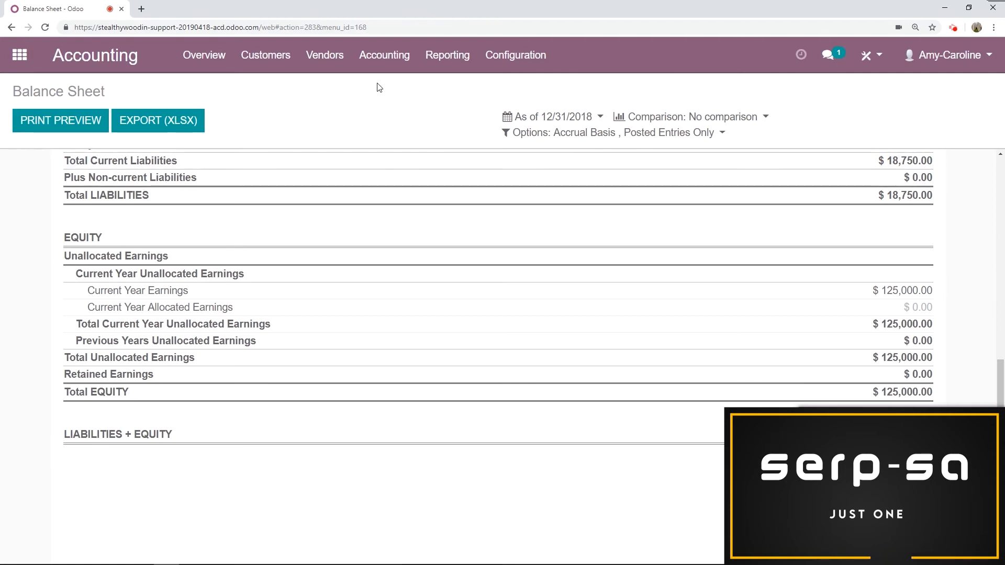
Create a journal entry dated 12/31/2018 with the reference "2018 Closing".
click(385, 56)
click(398, 106)
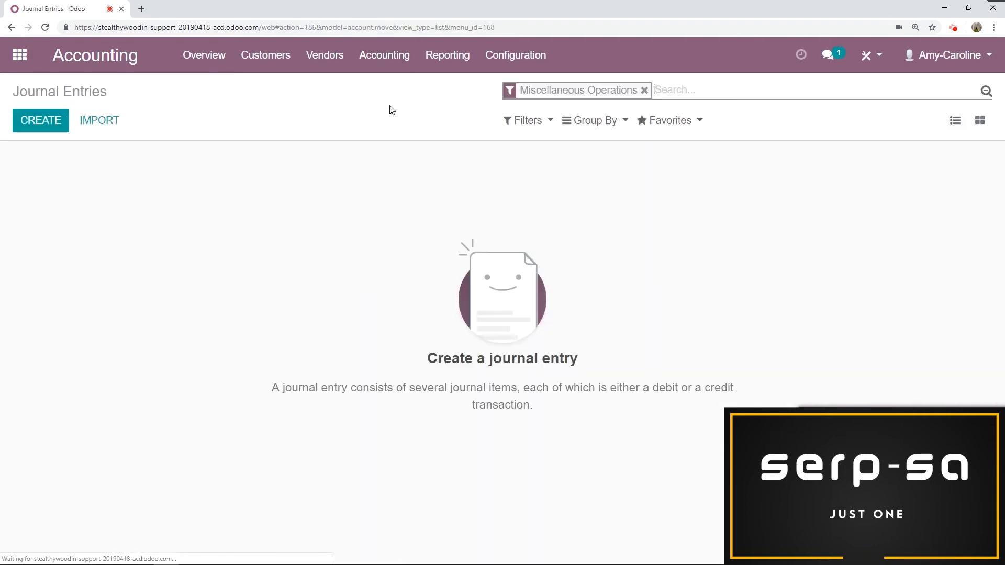
click(40, 122)
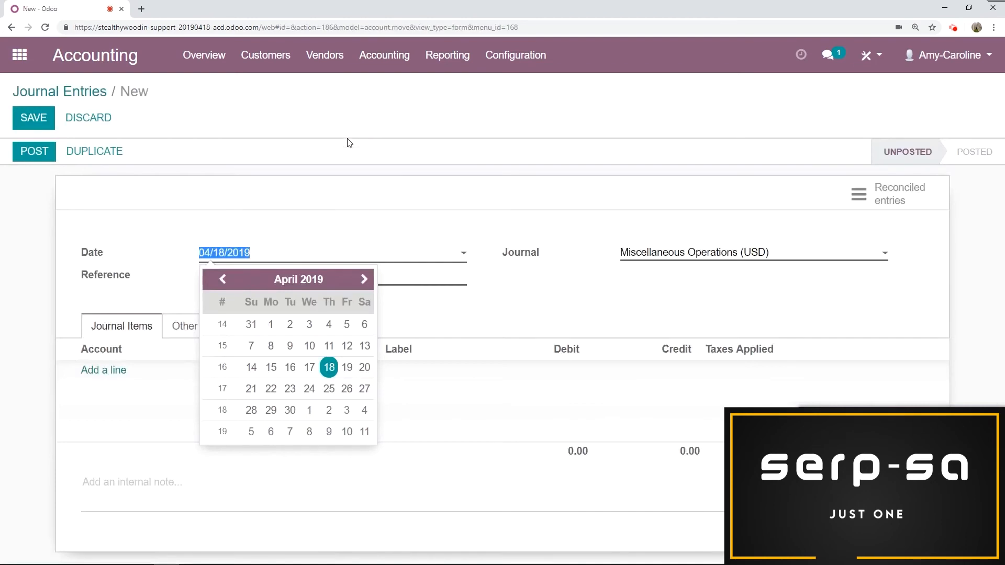
click(233, 284)
click(228, 282)
click(227, 281)
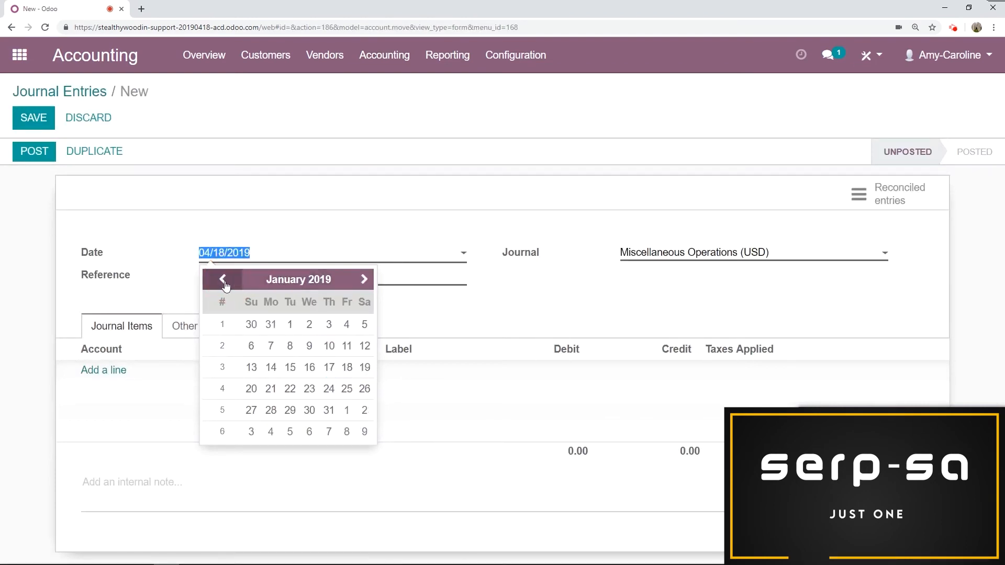
click(229, 283)
click(271, 432)
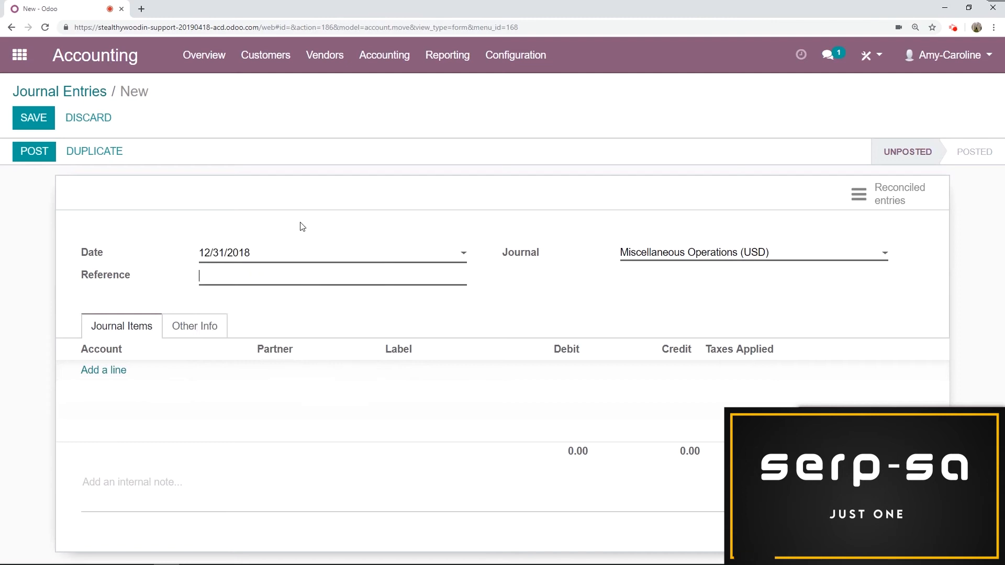
text(2018 Closing)
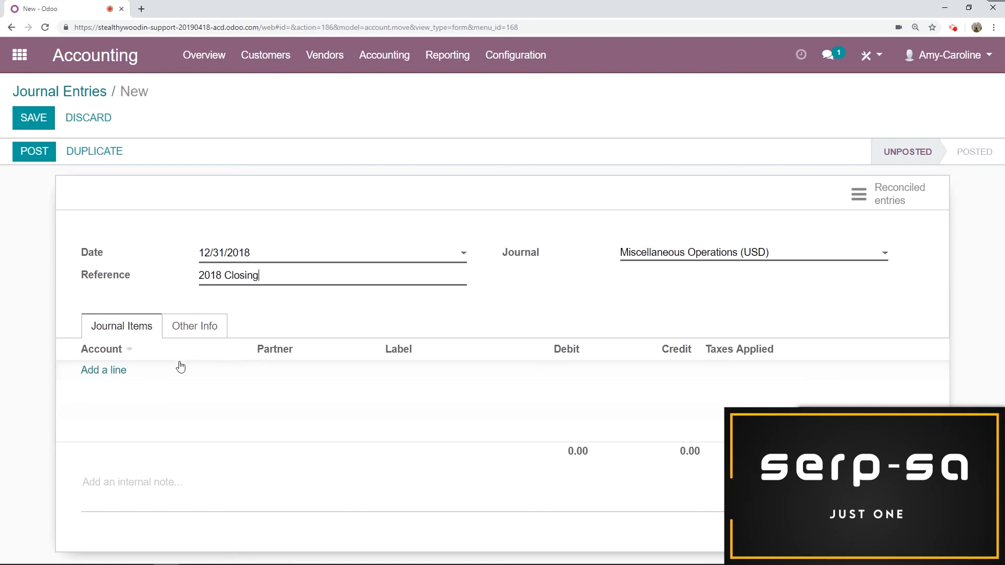
Add a journal item on account 999999 Undistributed Profits/Losses, check the account's type, and enter a debit of 125000.
click(105, 374)
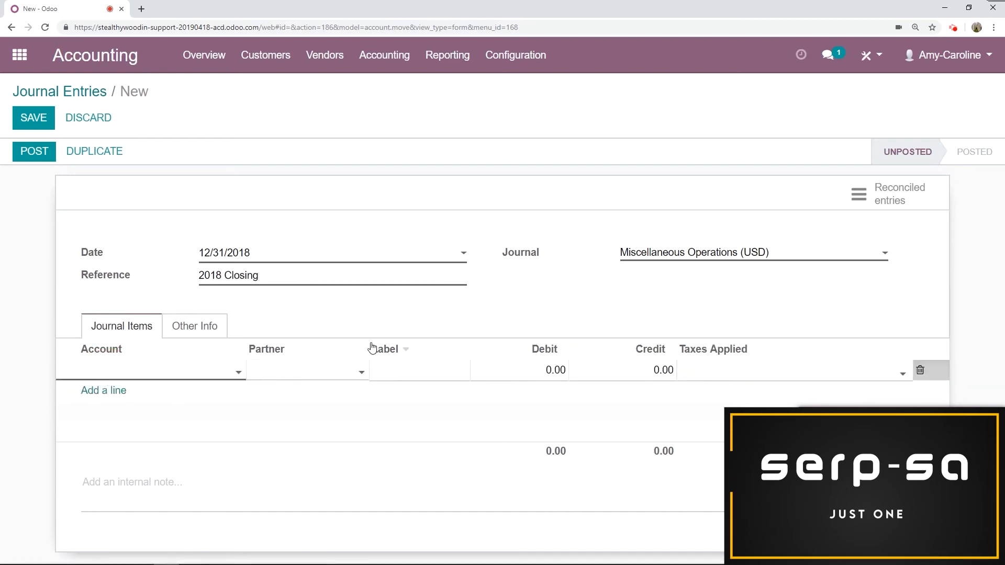
text(99)
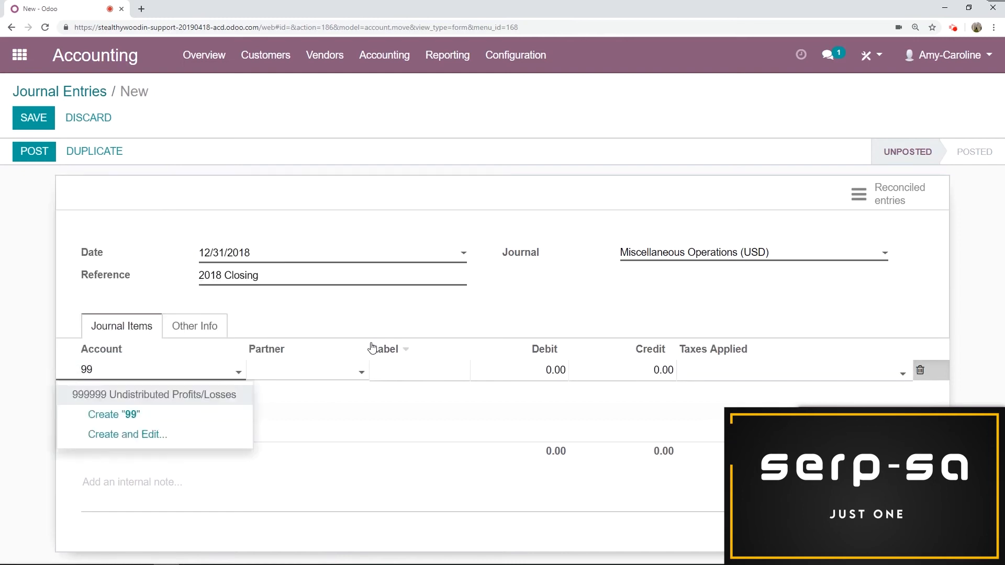
click(149, 396)
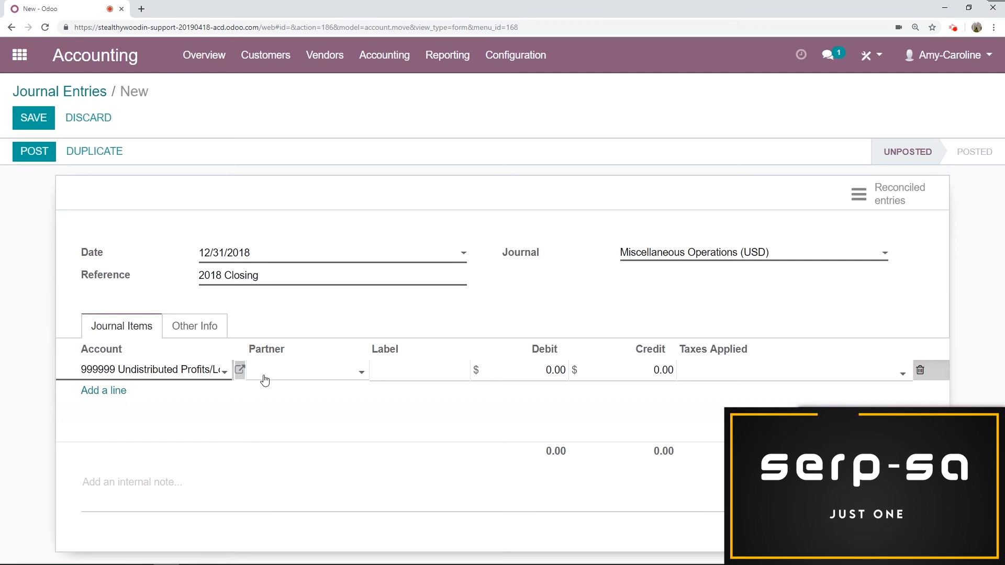
click(239, 370)
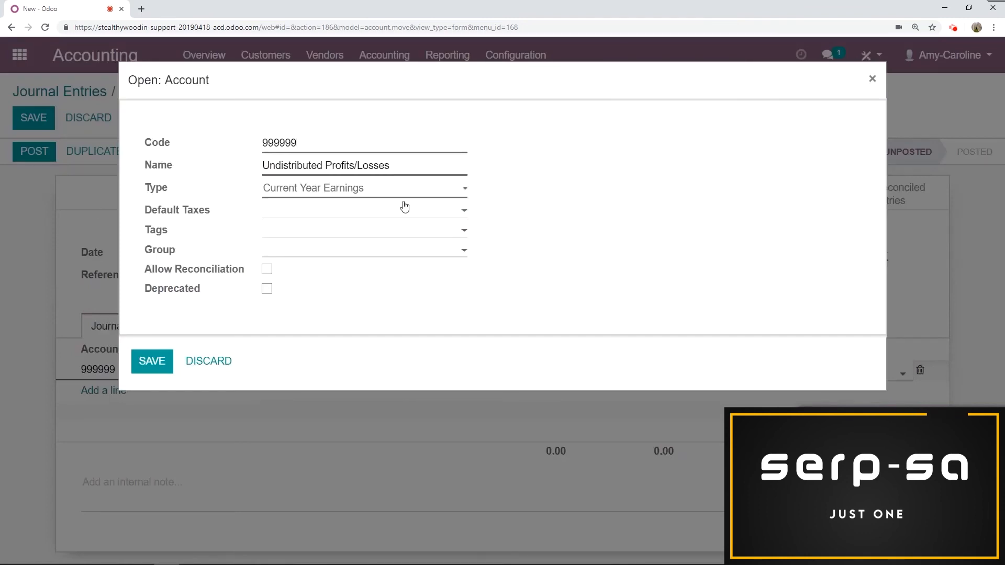
click(152, 362)
click(513, 366)
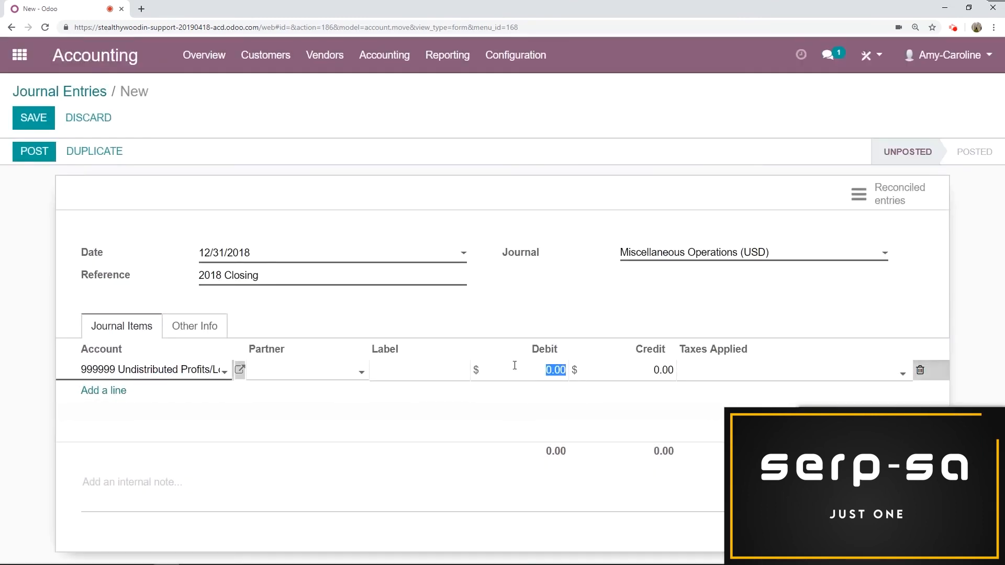
text(125000)
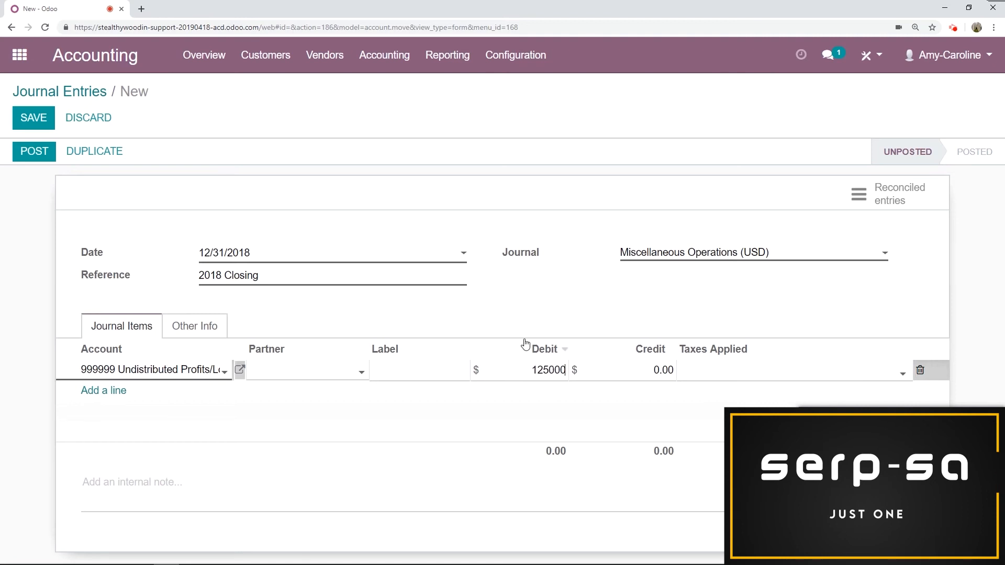
Add a second journal item and start a new account for it with code 300300 and name Retained Earnings.
click(547, 319)
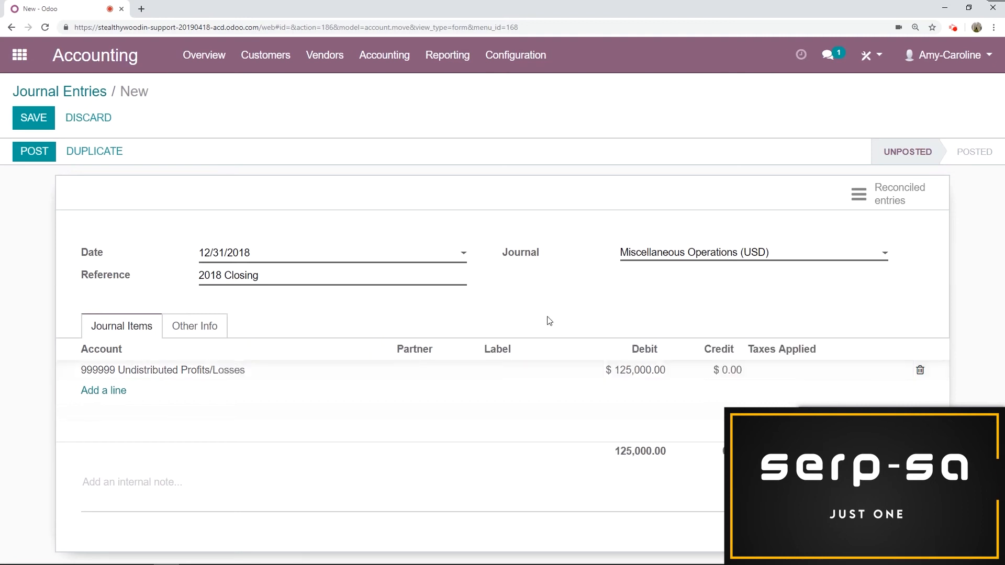
click(112, 392)
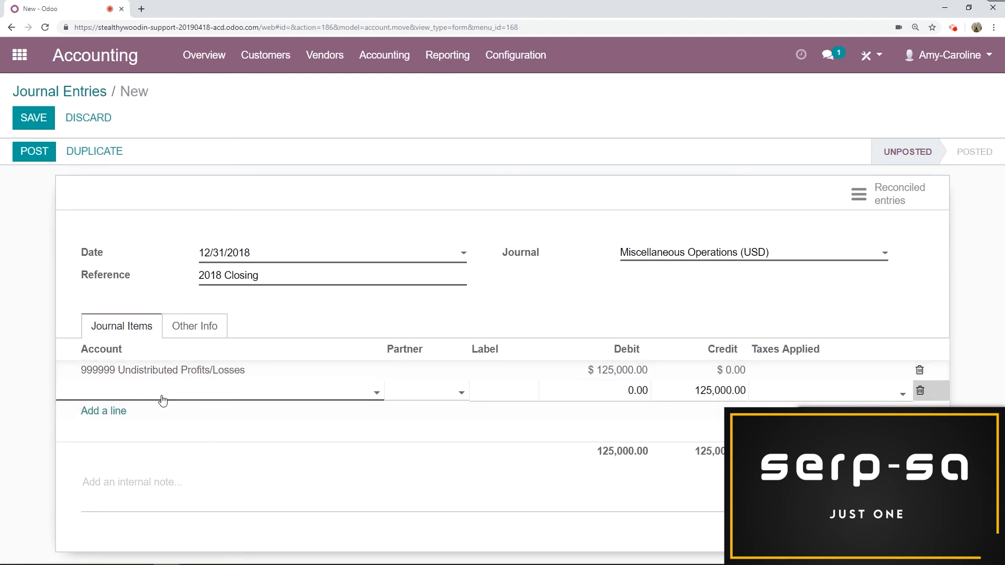
click(163, 400)
click(144, 364)
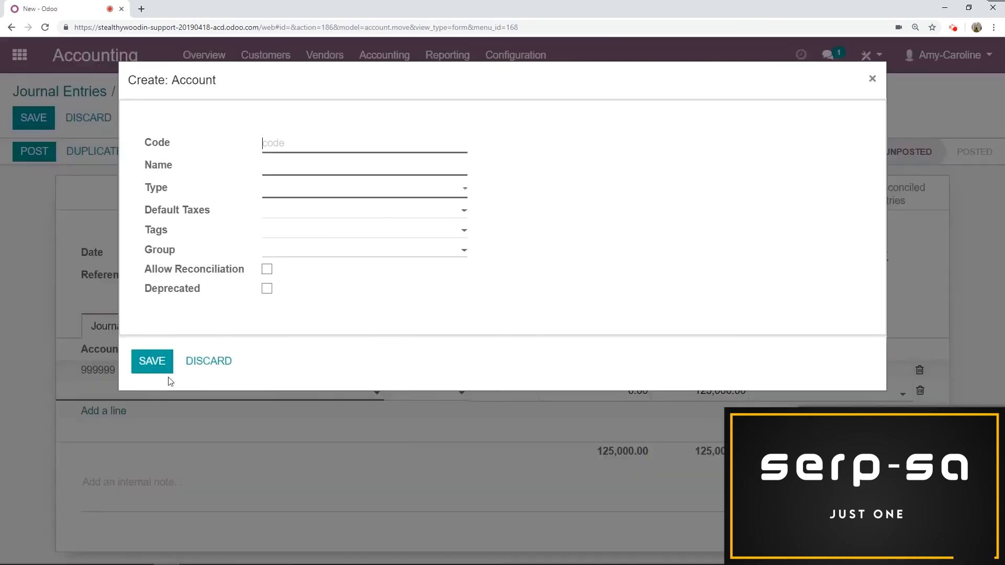
text(3003000)
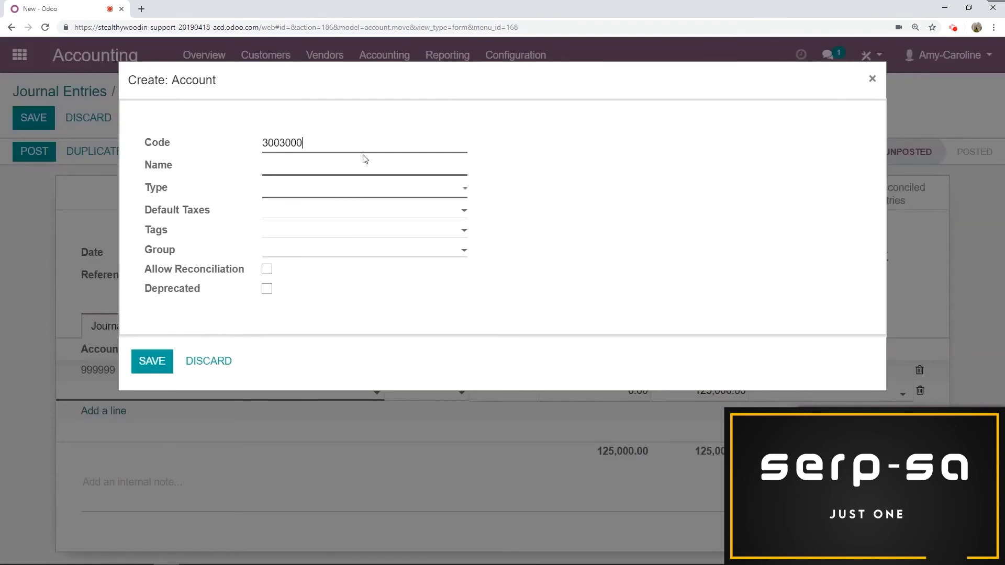
key(BackSpace)
key(Tab)
text(Ret)
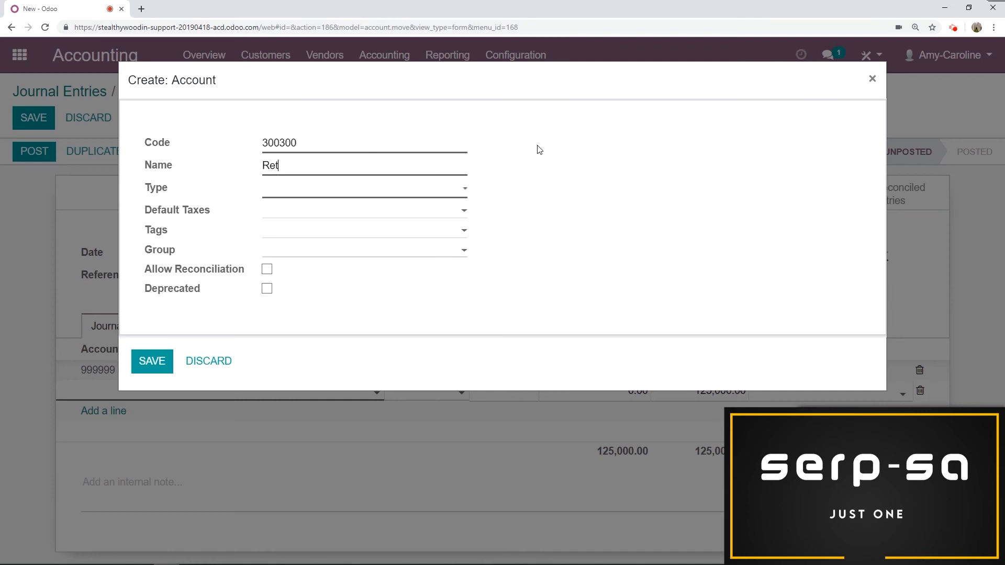
text(ained Earnings)
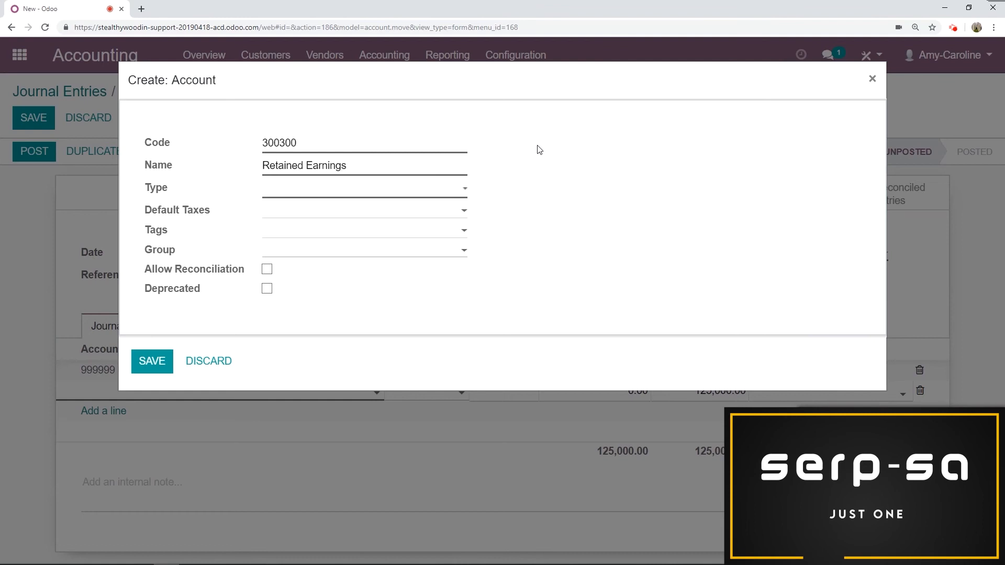
Save the new Retained Earnings account with the type Equity, and post the closing journal entry.
click(464, 190)
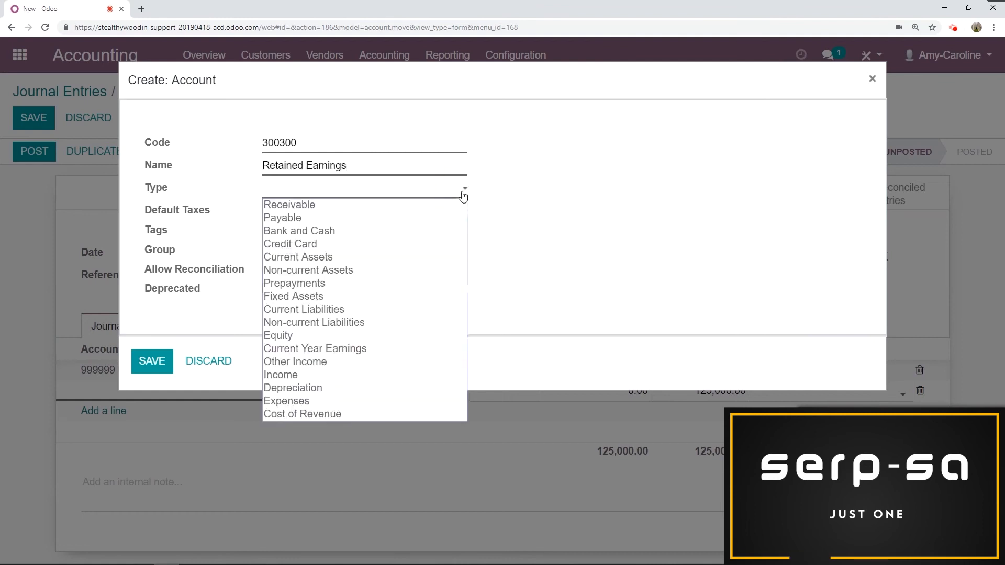
click(378, 336)
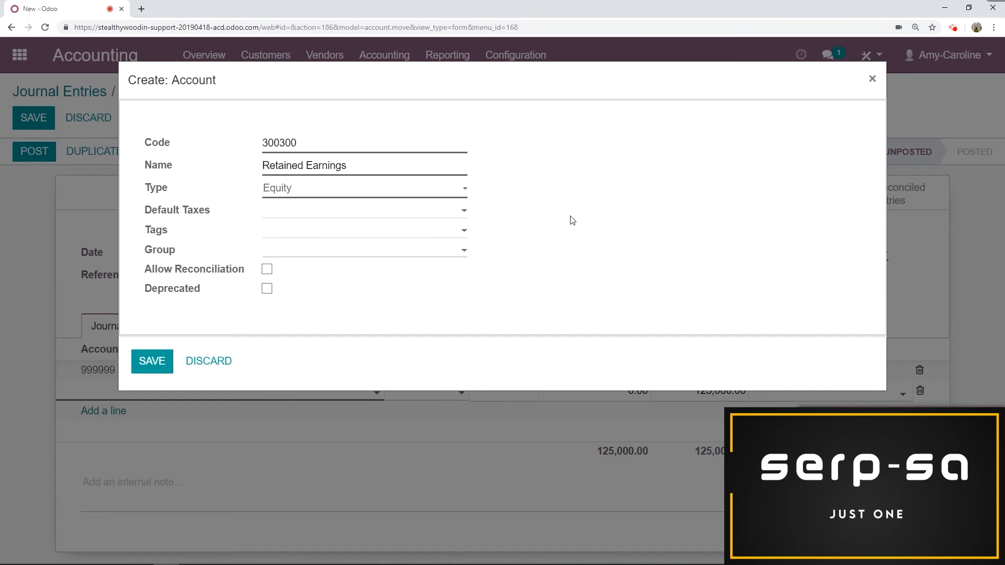
click(151, 367)
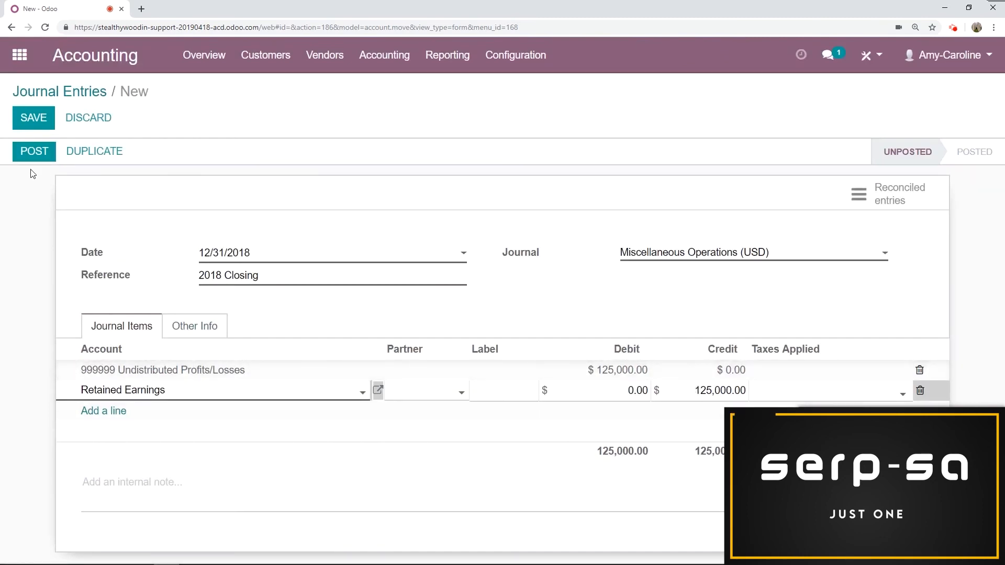
click(30, 153)
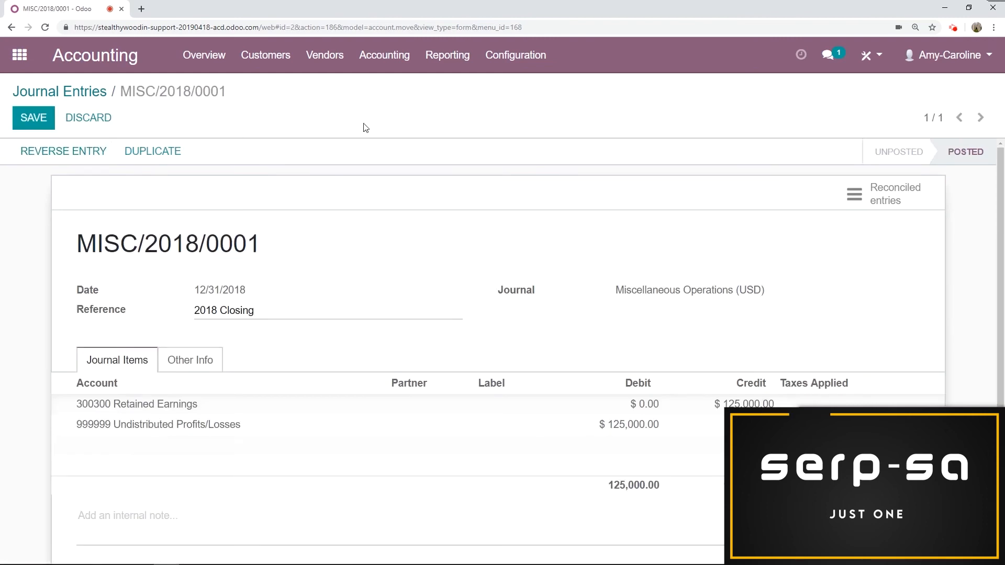
Open the Balance Sheet and examine its equity section for the allocated and retained earnings.
click(453, 61)
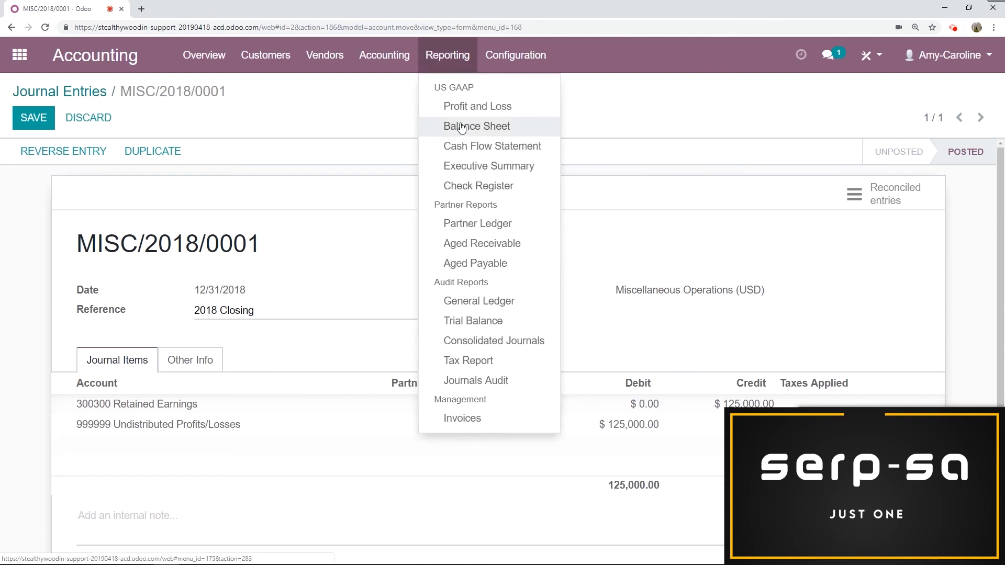
click(511, 130)
scroll(429, 189, down, 8)
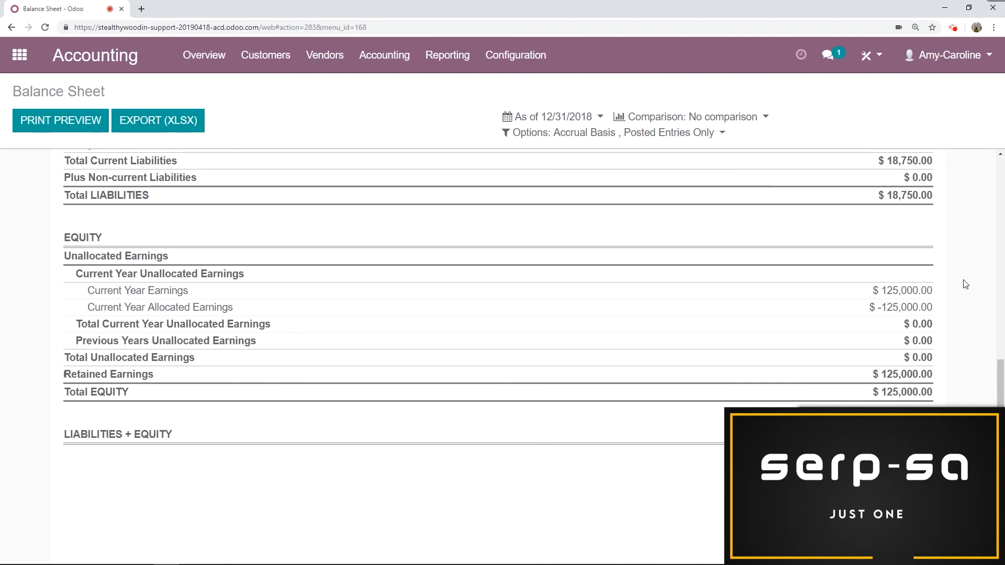
Set the lock date for all users to 12/31/2018 and save the fiscal period lock.
click(389, 60)
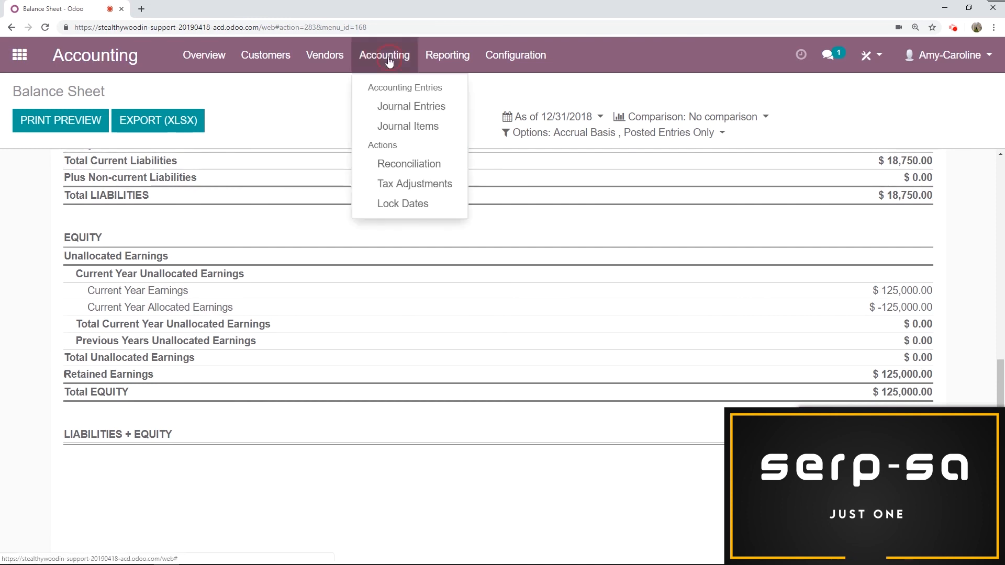
click(398, 207)
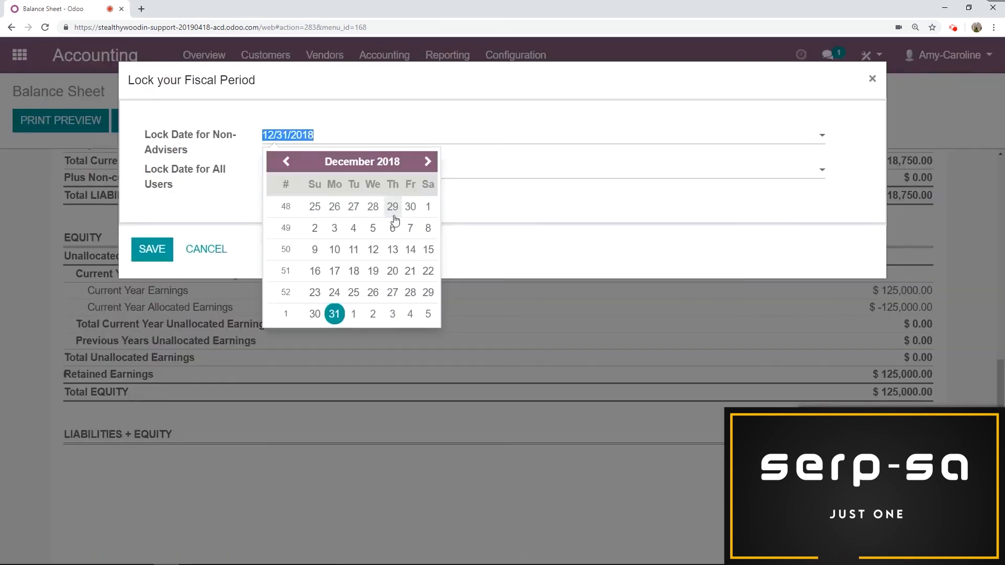
click(498, 104)
click(276, 176)
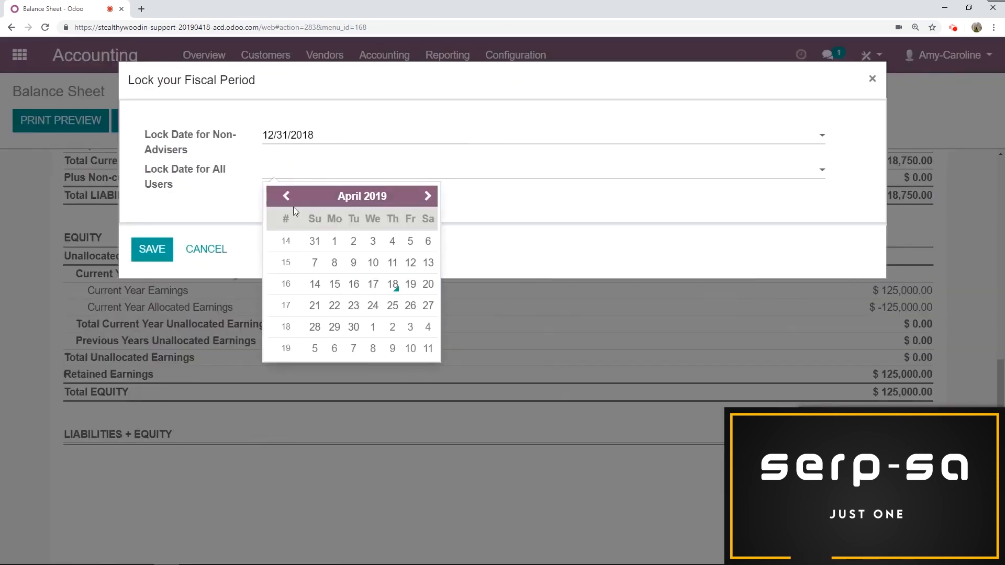
click(285, 196)
click(286, 196)
click(286, 196)
click(285, 196)
click(286, 196)
click(427, 196)
click(334, 348)
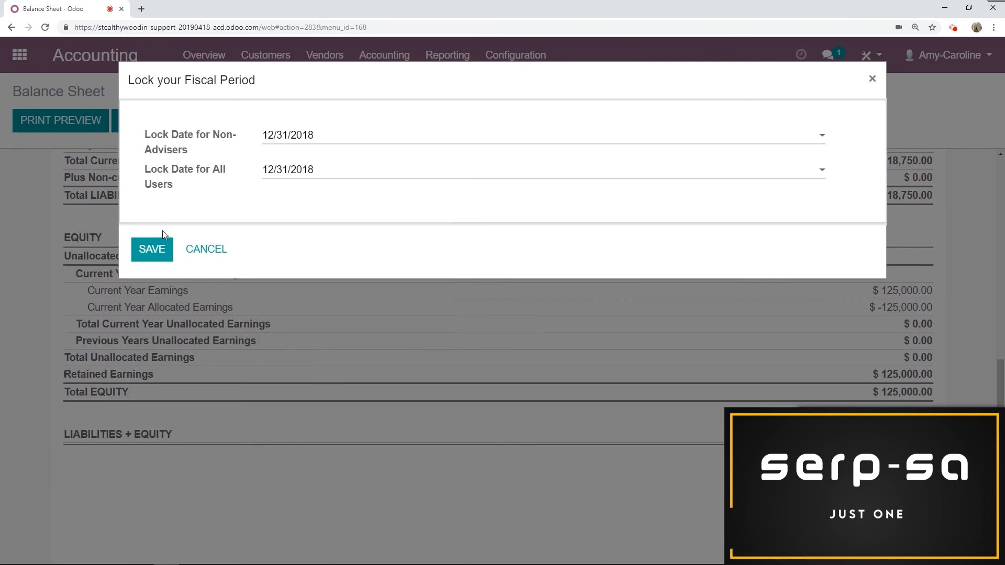
click(151, 248)
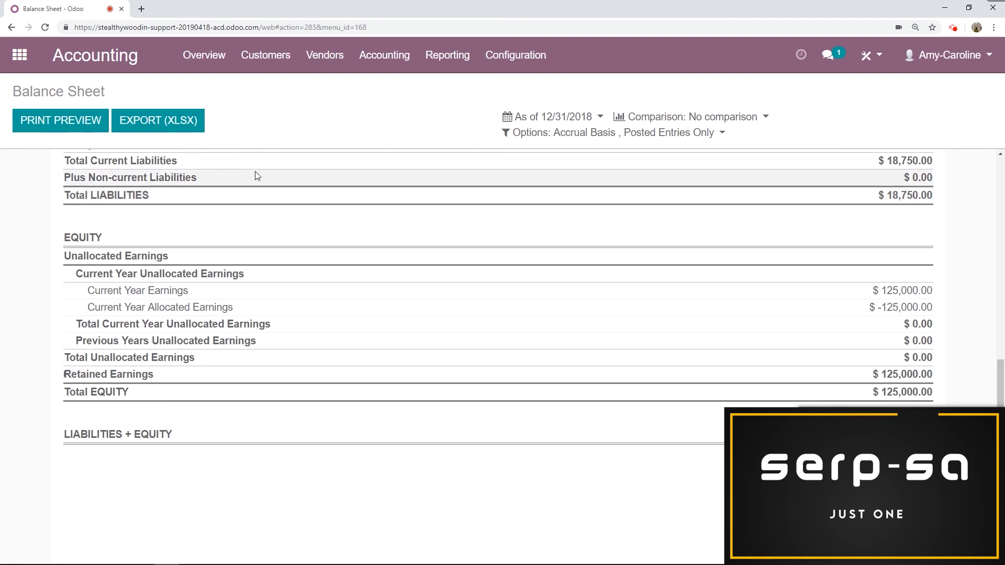
Generate a PDF of the General Ledger with all its account lines unfolded, and open the downloaded file.
click(455, 59)
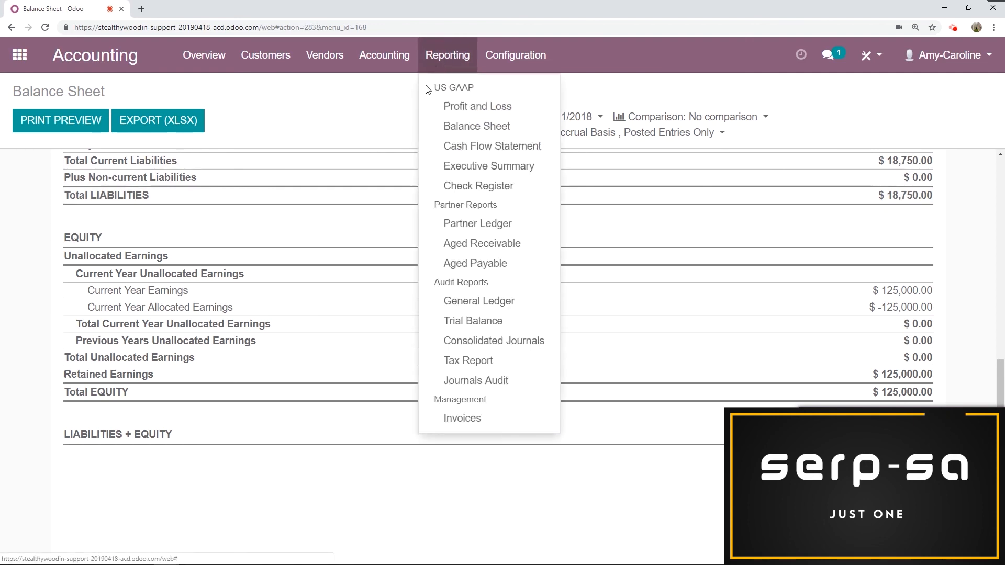
click(472, 302)
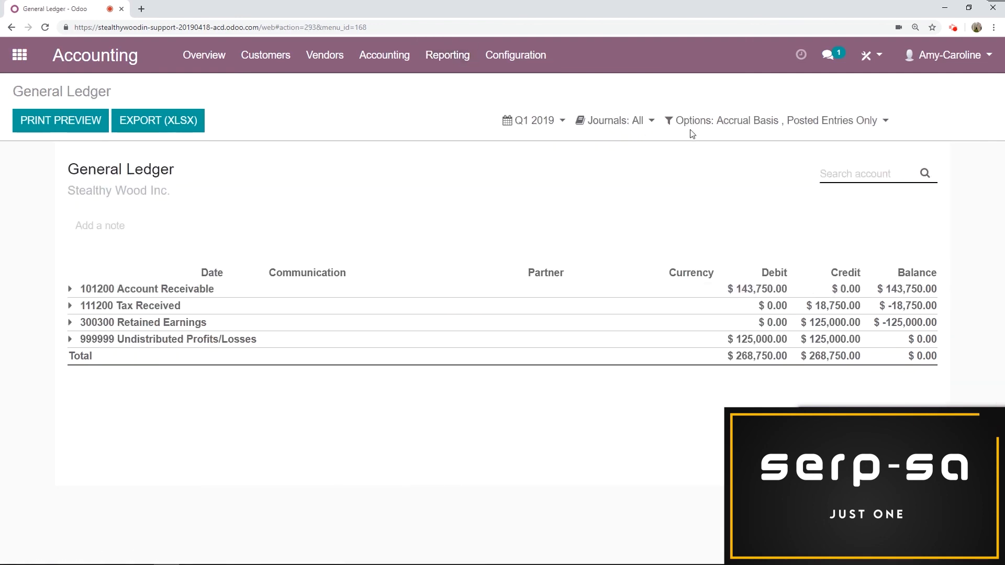
click(723, 121)
click(702, 184)
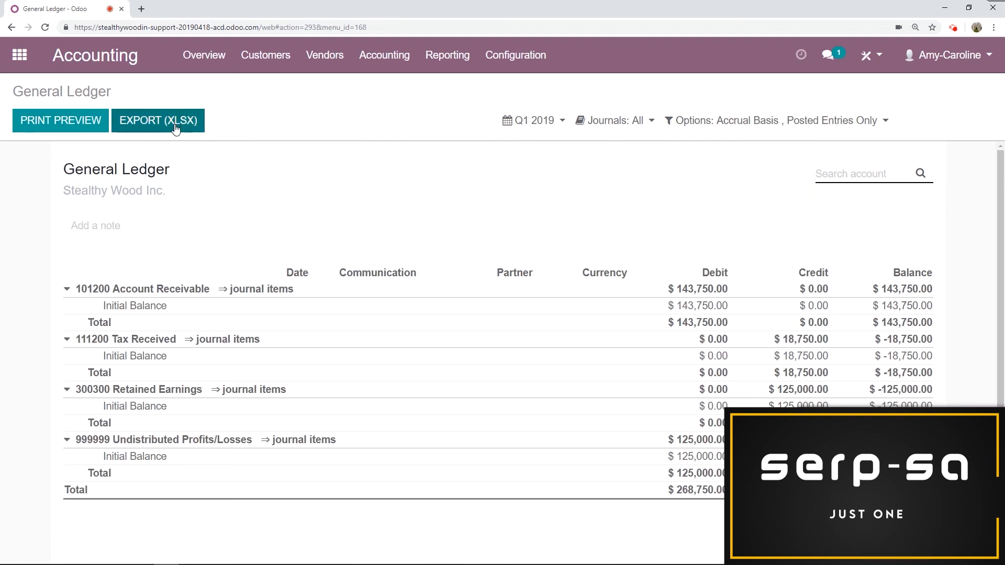
click(77, 129)
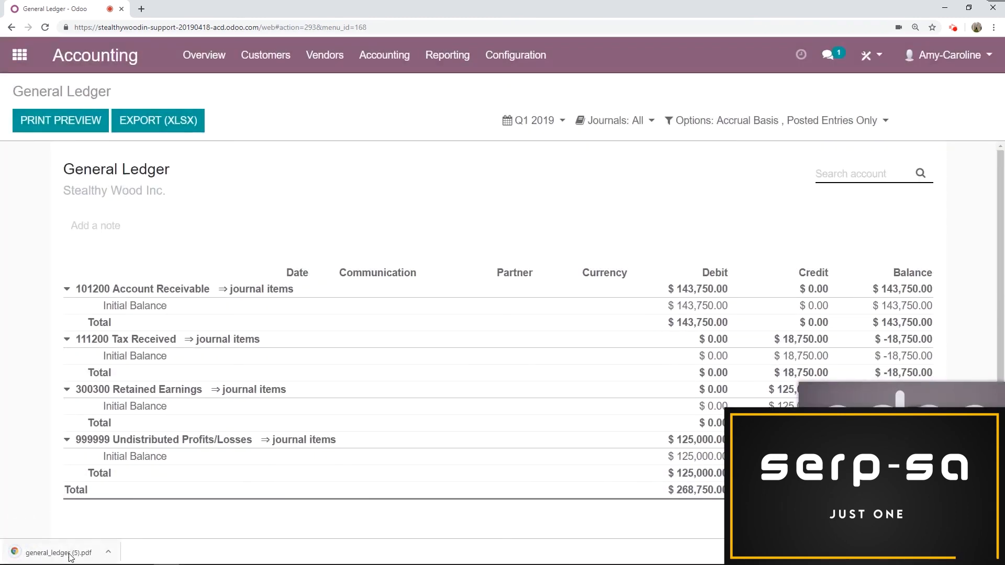
click(89, 547)
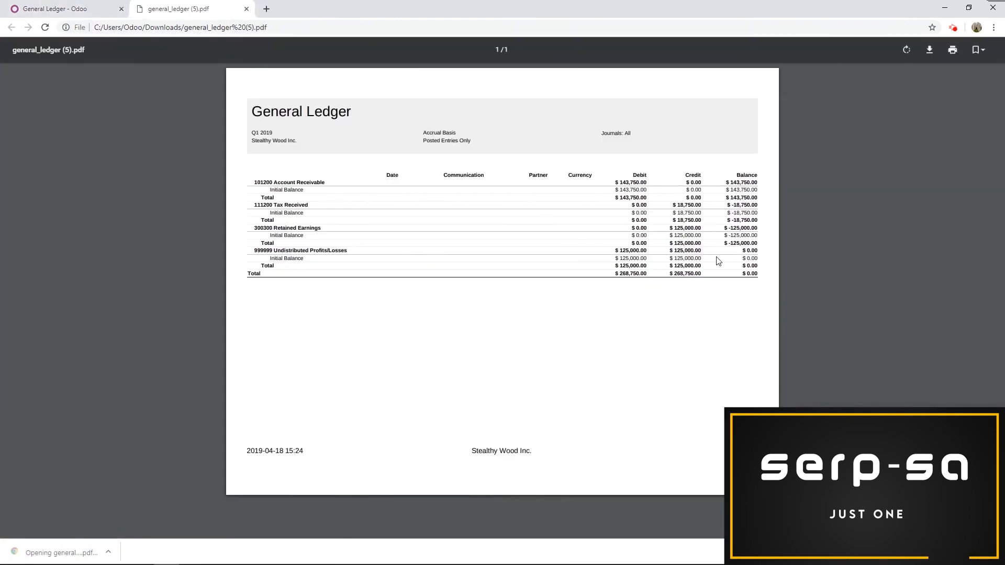